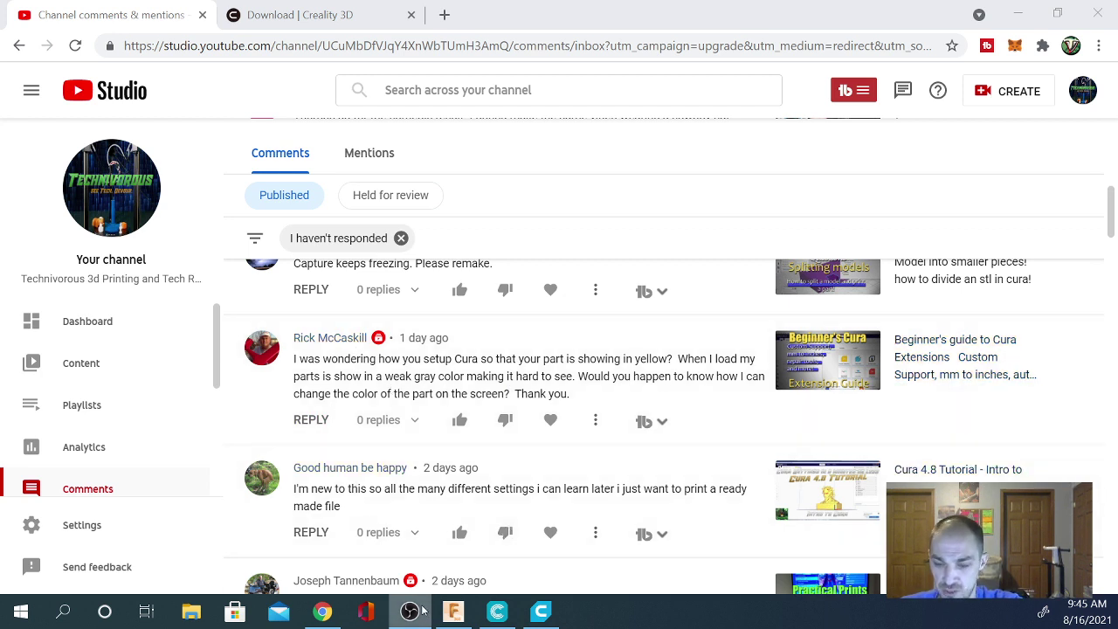
Bring Cura forward and open File Explorer to load the rod v0 STL file
click(541, 611)
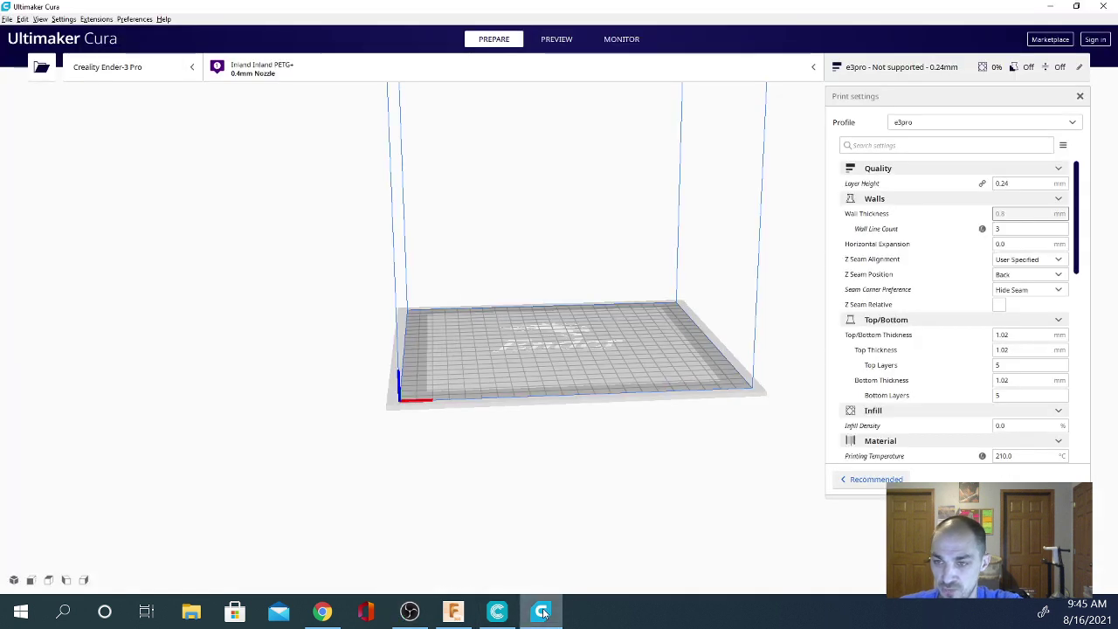
click(189, 612)
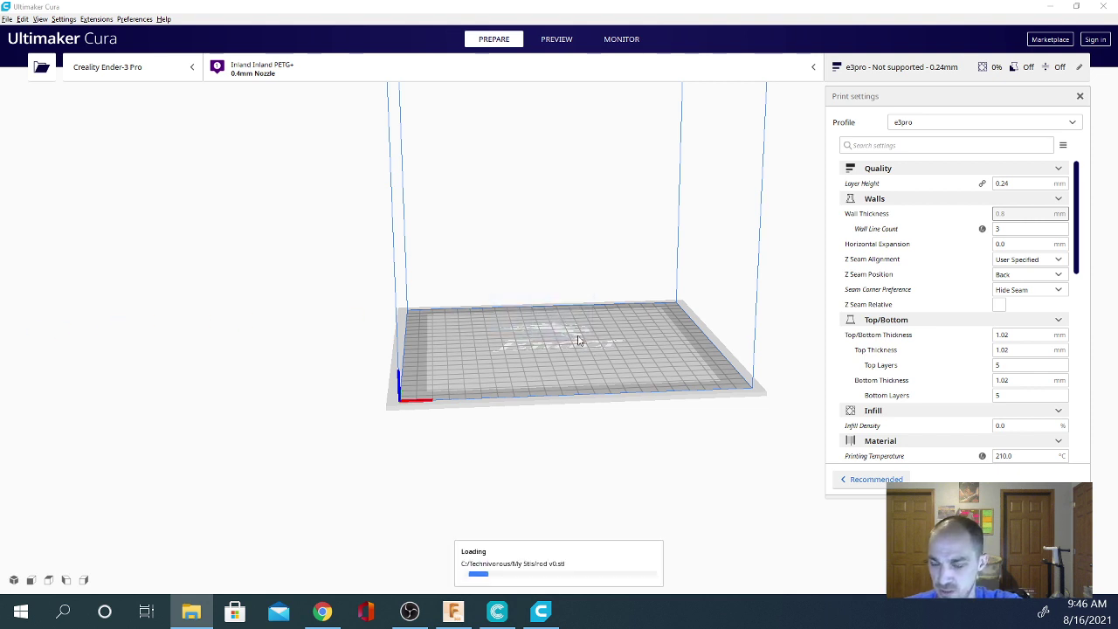
Inspect the purple rod v0 cylinder from several angles in the PREVIEW stage, then return to PREPARE
right_drag(506, 390, 107, 372)
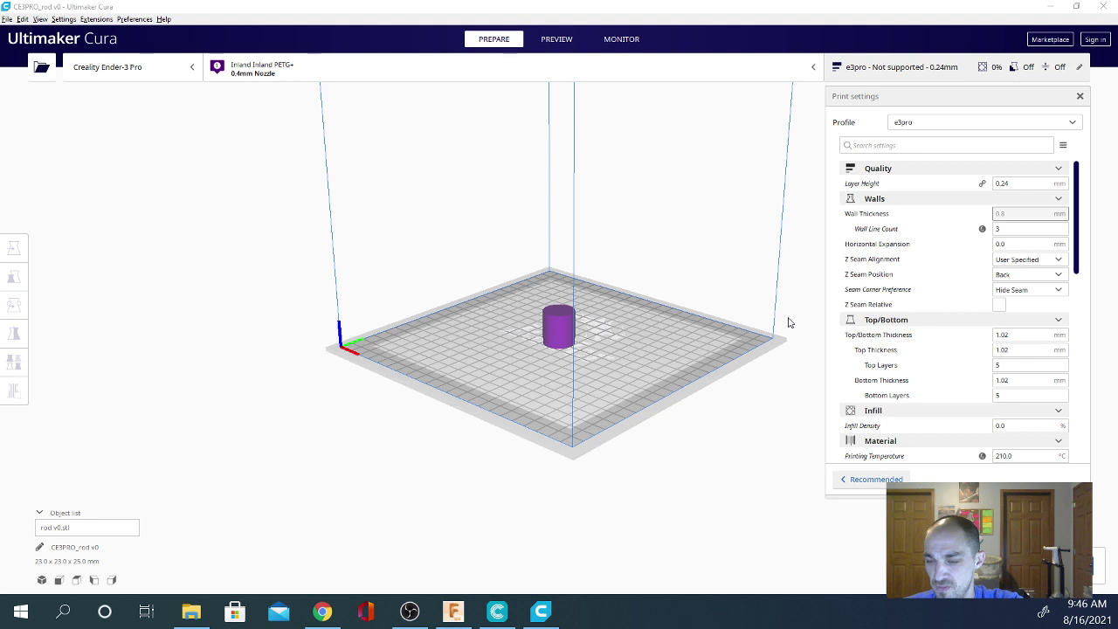
right_drag(788, 322, 288, 387)
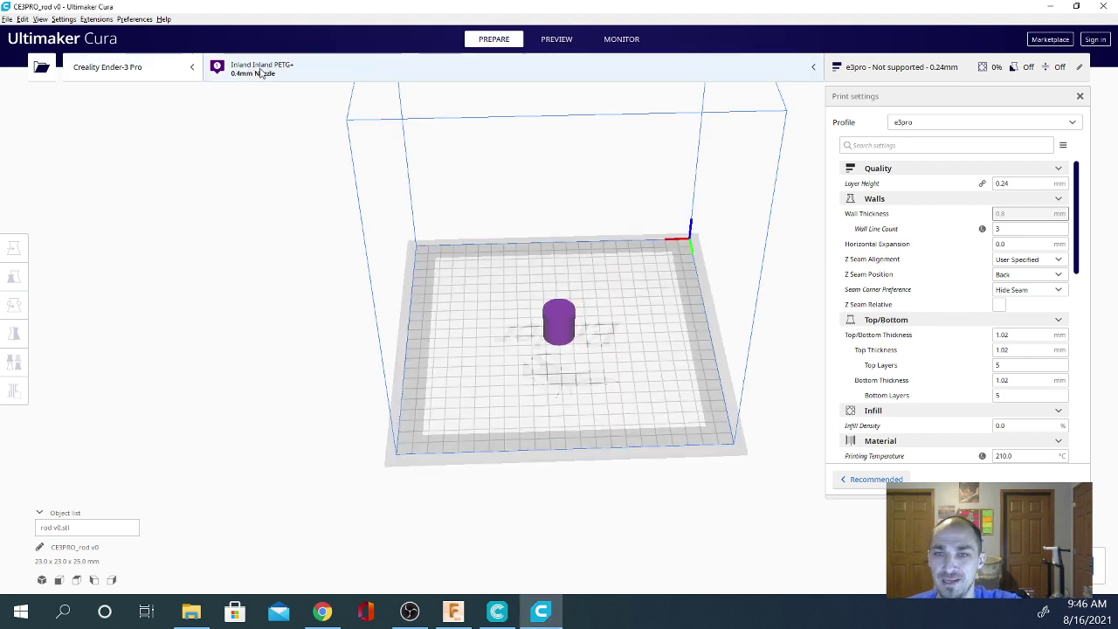
click(559, 40)
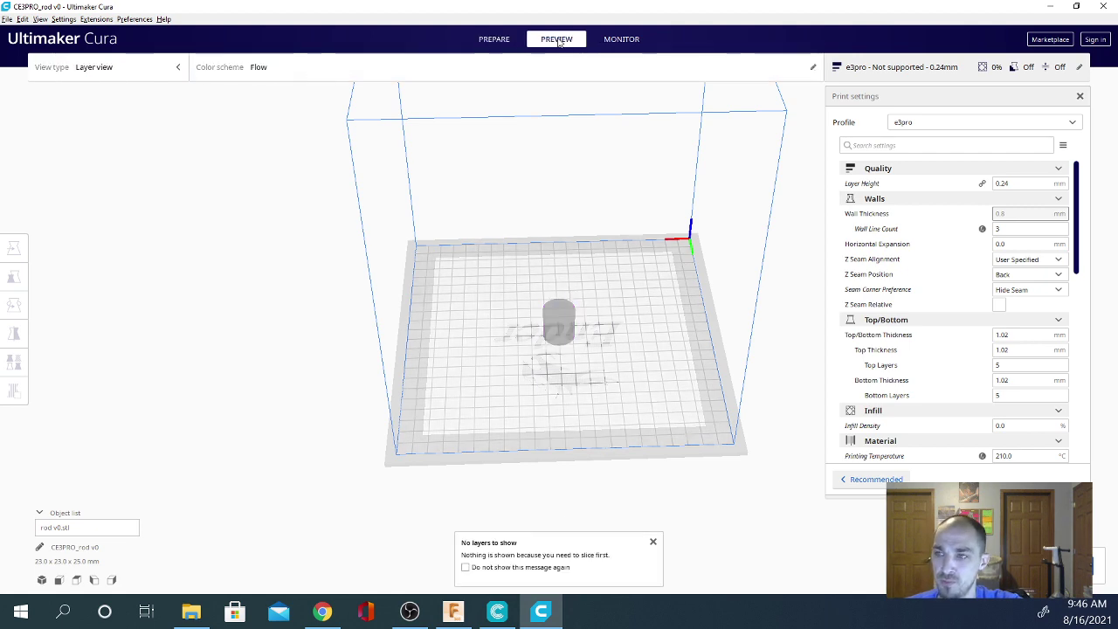
right_drag(331, 419, 686, 417)
scroll(669, 414, up, 6)
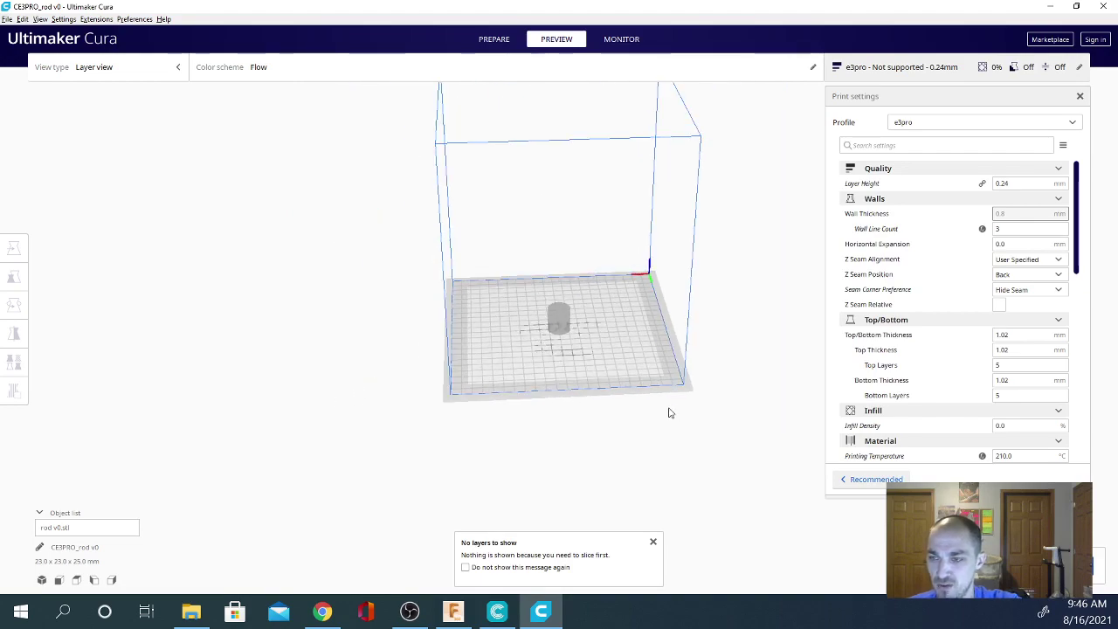
right_drag(417, 439, 522, 480)
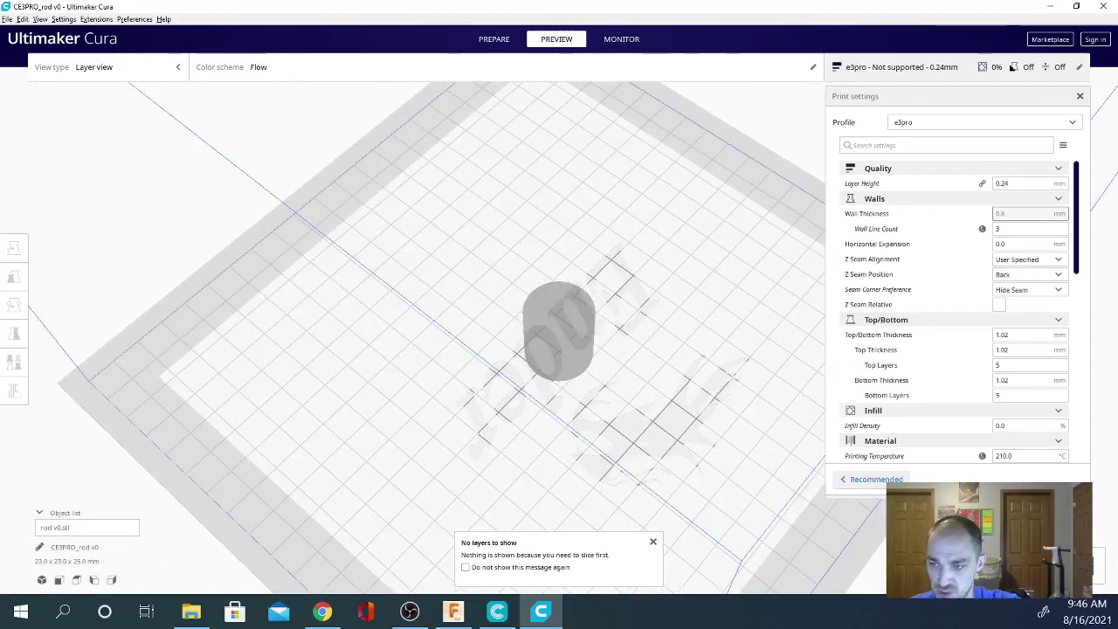
right_drag(674, 437, 579, 353)
right_drag(300, 369, 512, 79)
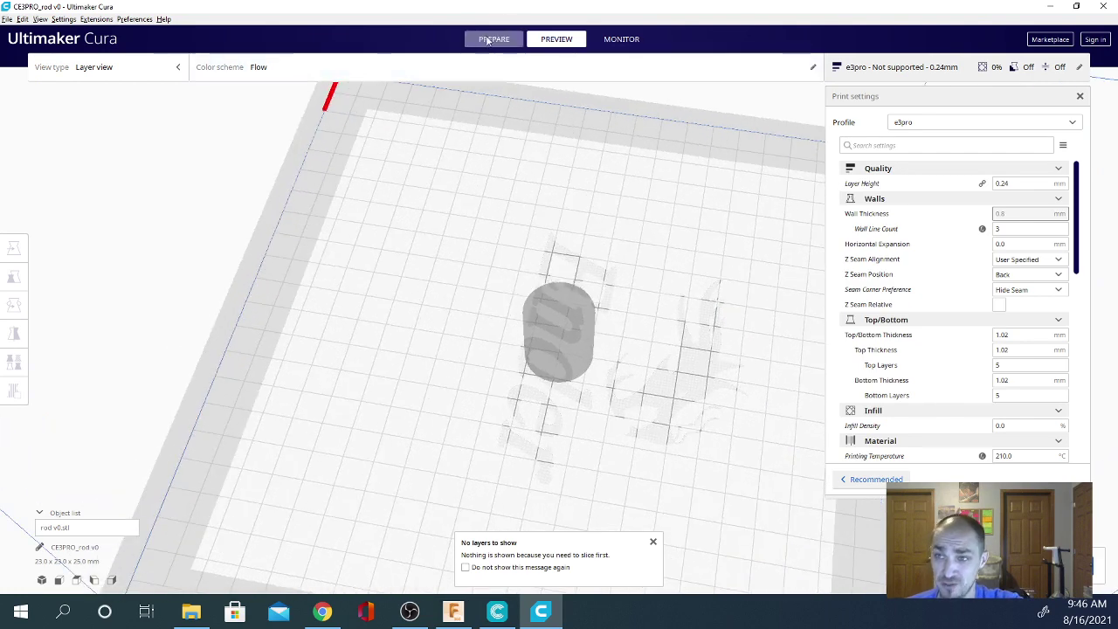
click(494, 40)
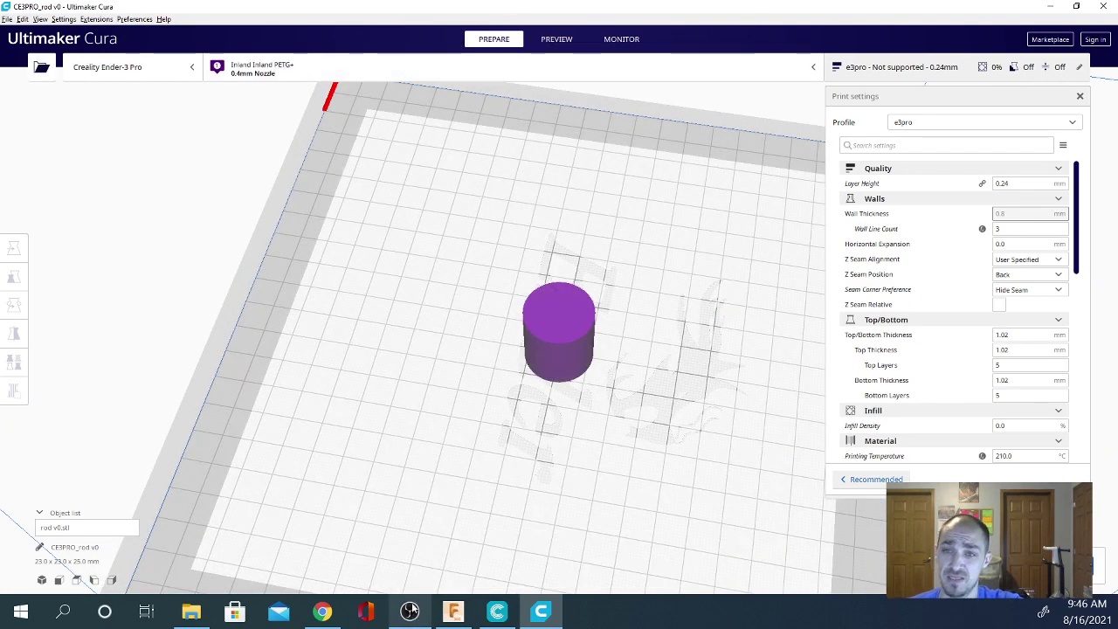
Open the Manage Materials preferences from the material and nozzle settings panel
right_click(254, 76)
click(325, 67)
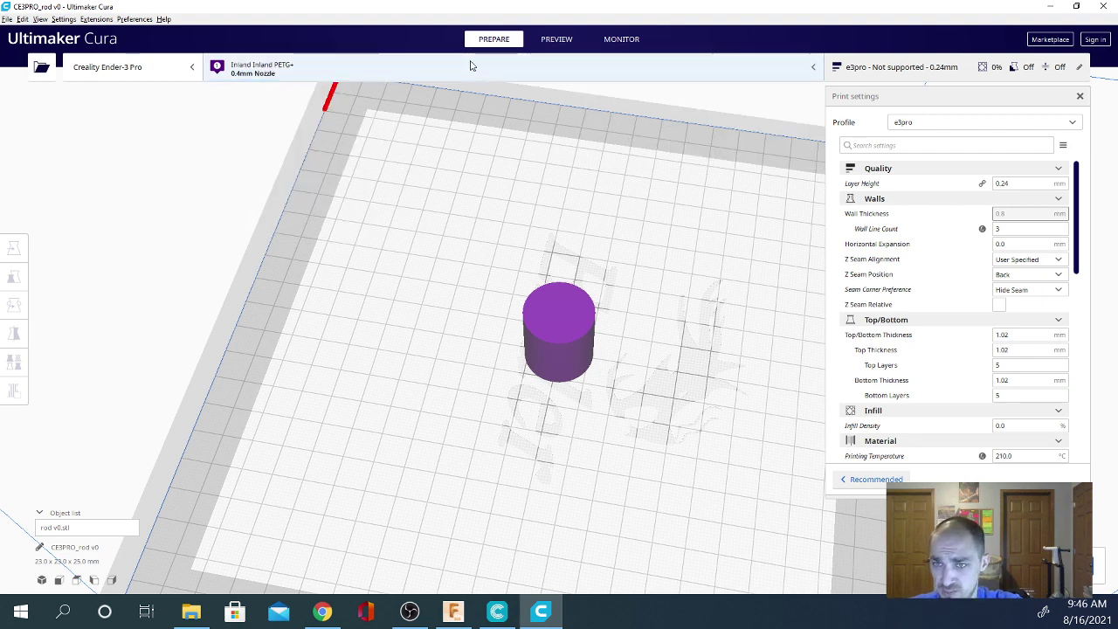
click(325, 66)
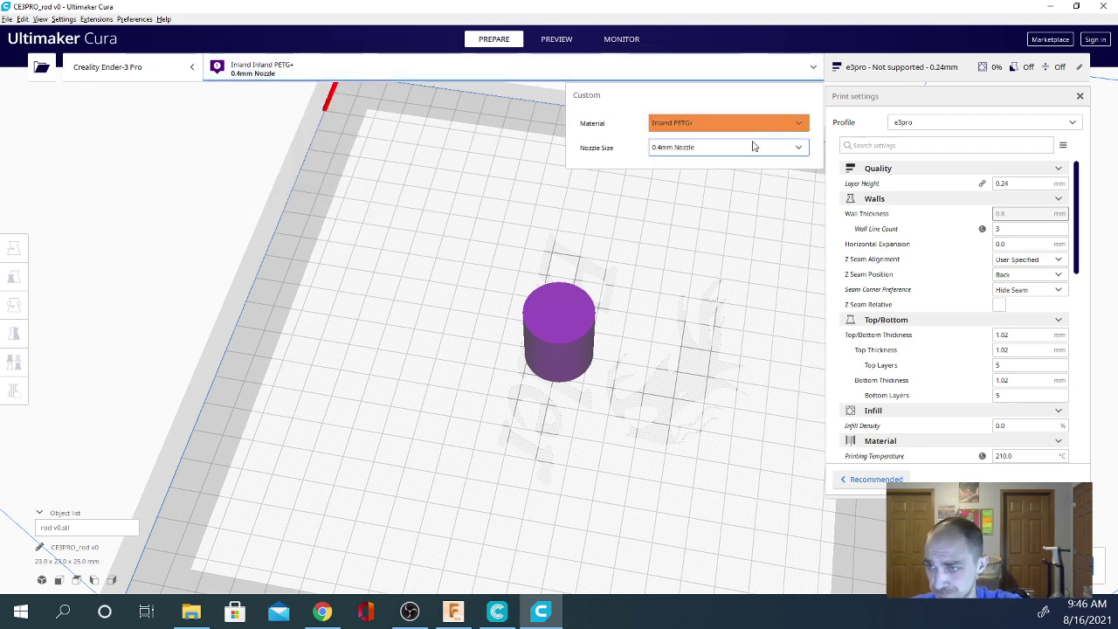
click(730, 126)
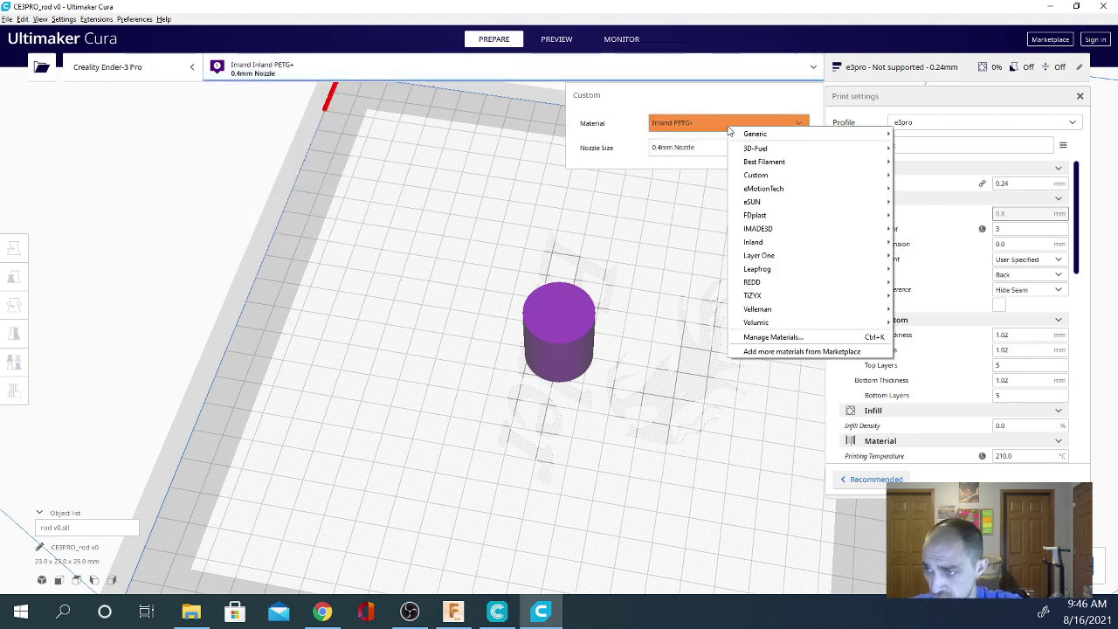
click(767, 338)
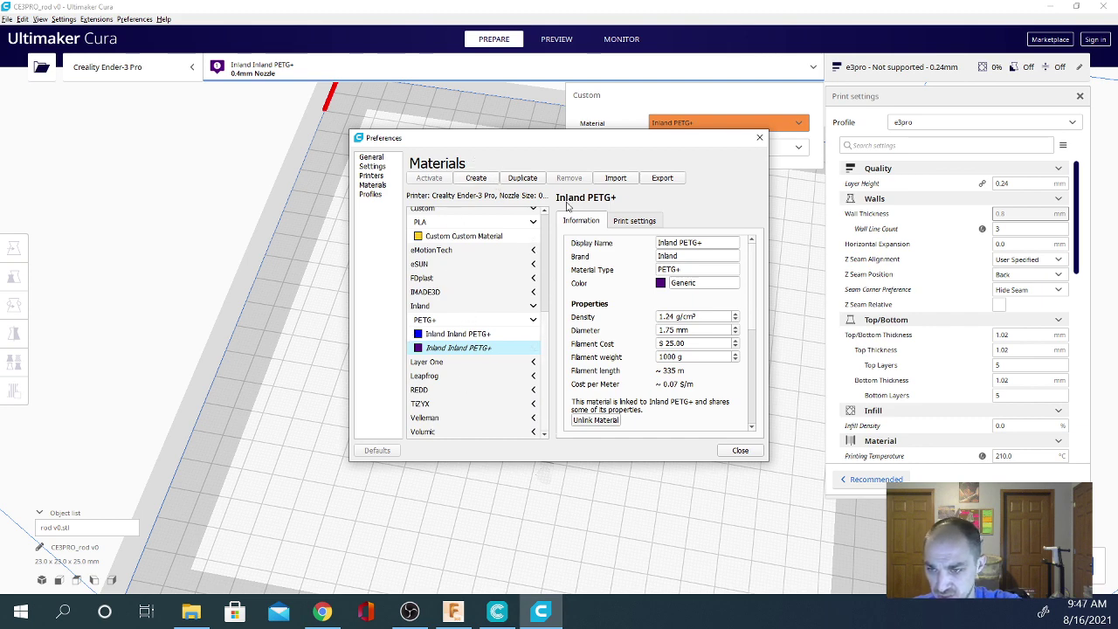
Change the Inland PETG+ colour to yellow (#ffff00) and close the material preferences
click(662, 285)
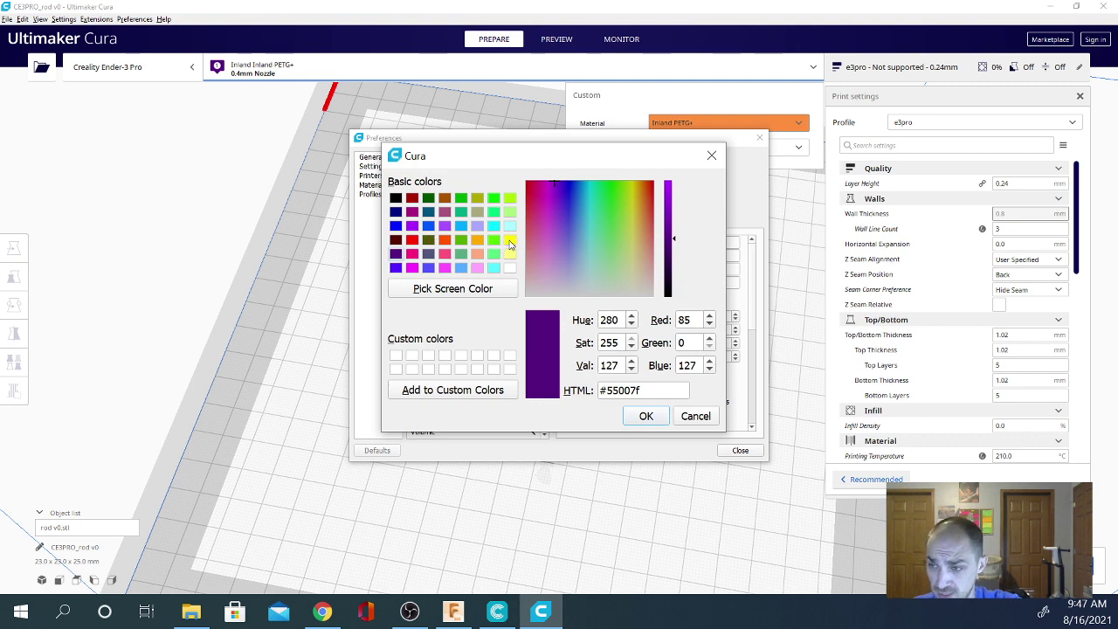
click(510, 245)
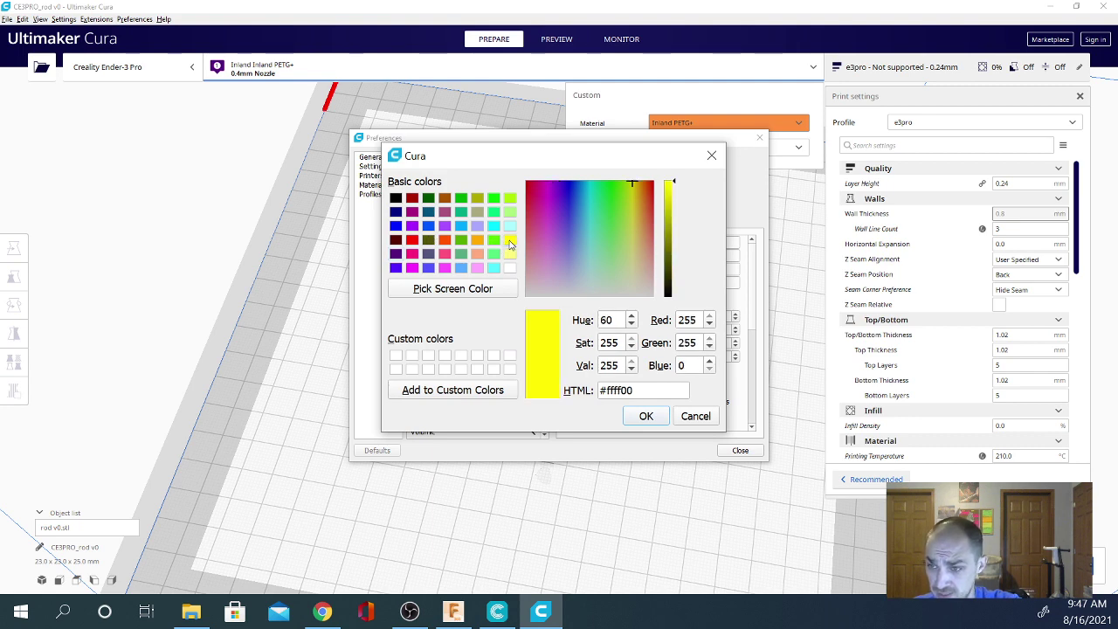
click(643, 416)
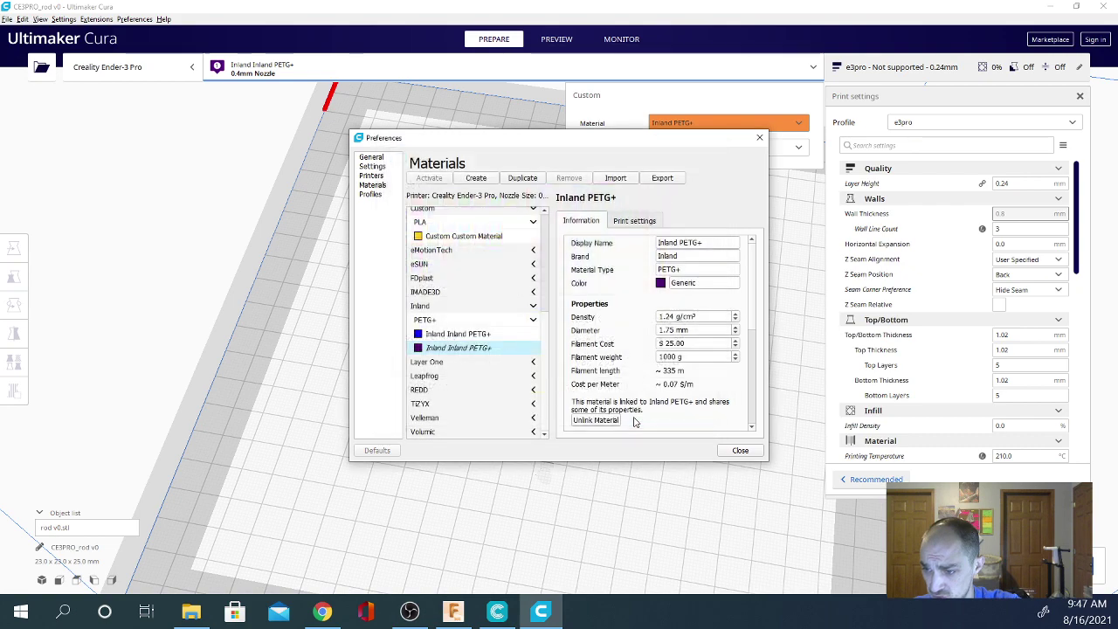
click(741, 449)
click(410, 415)
right_click(409, 408)
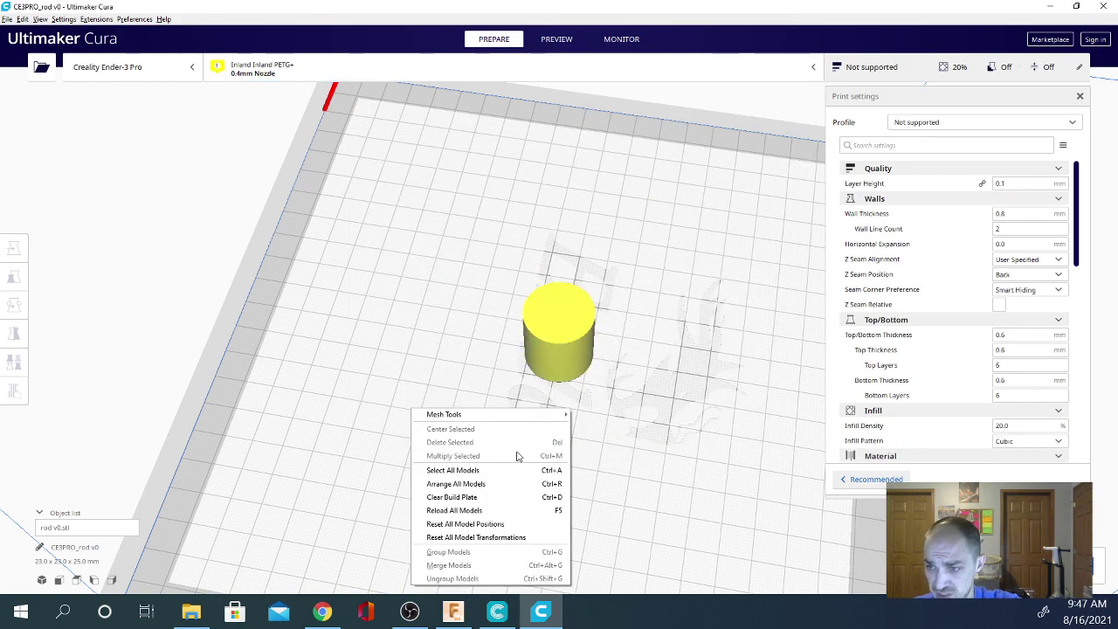
click(422, 382)
right_drag(376, 382, 436, 367)
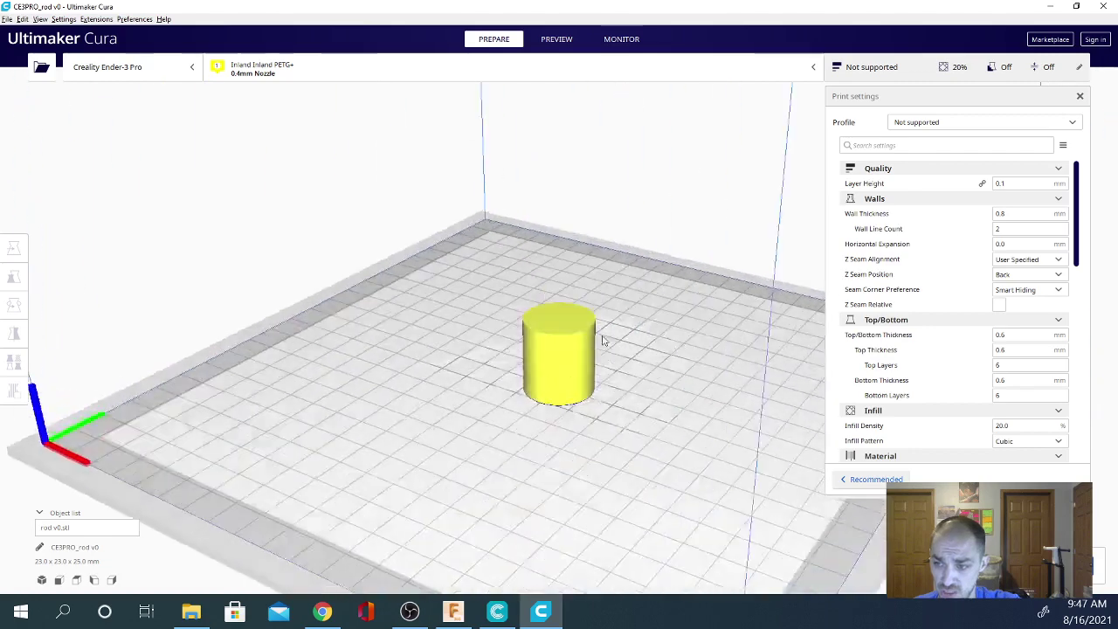
Open the Manage Materials preferences and move the window aside to reveal the cylinder
click(271, 74)
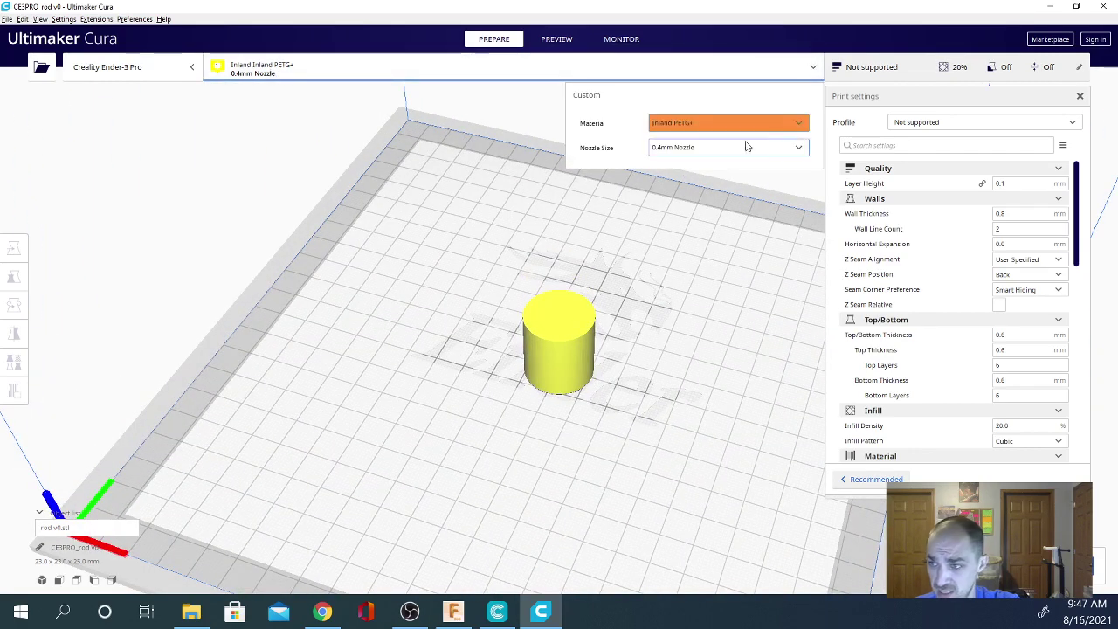
click(799, 123)
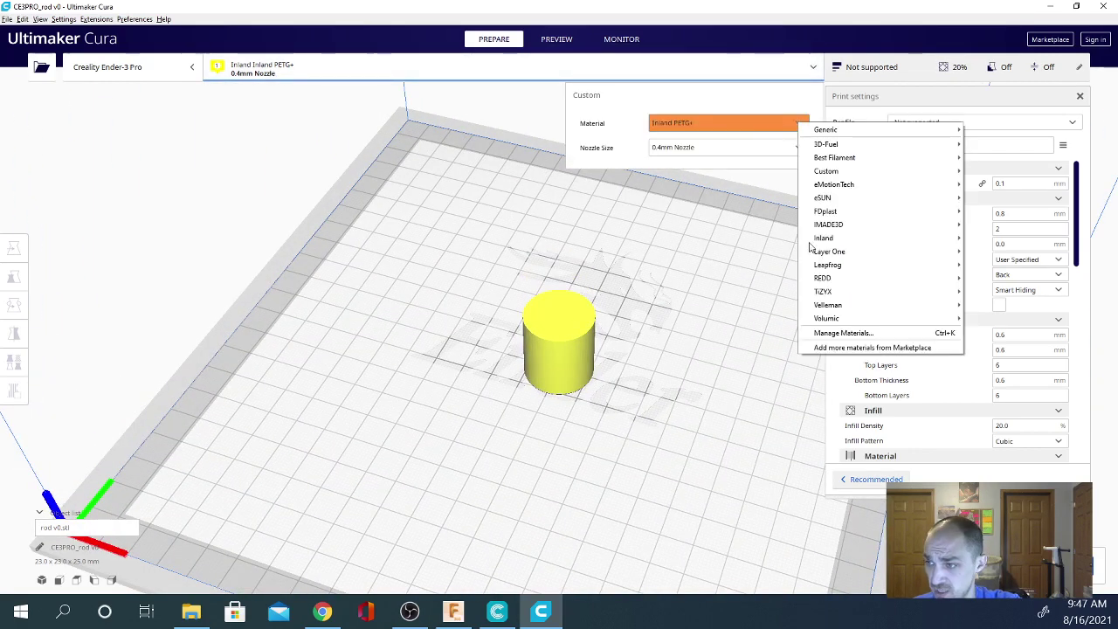
click(839, 335)
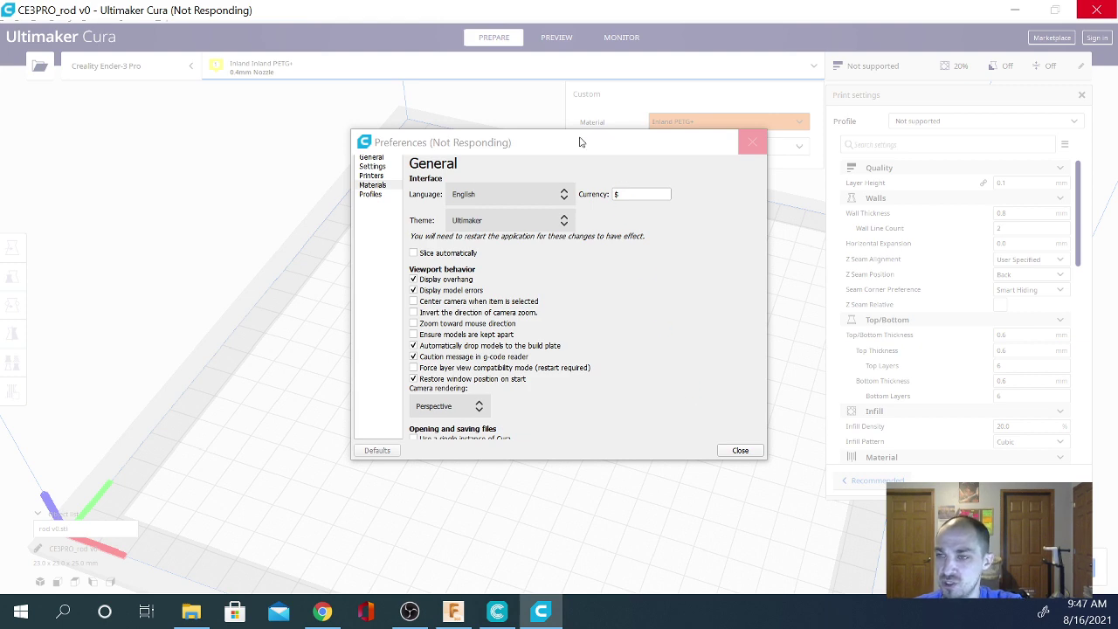
drag(582, 138, 362, 116)
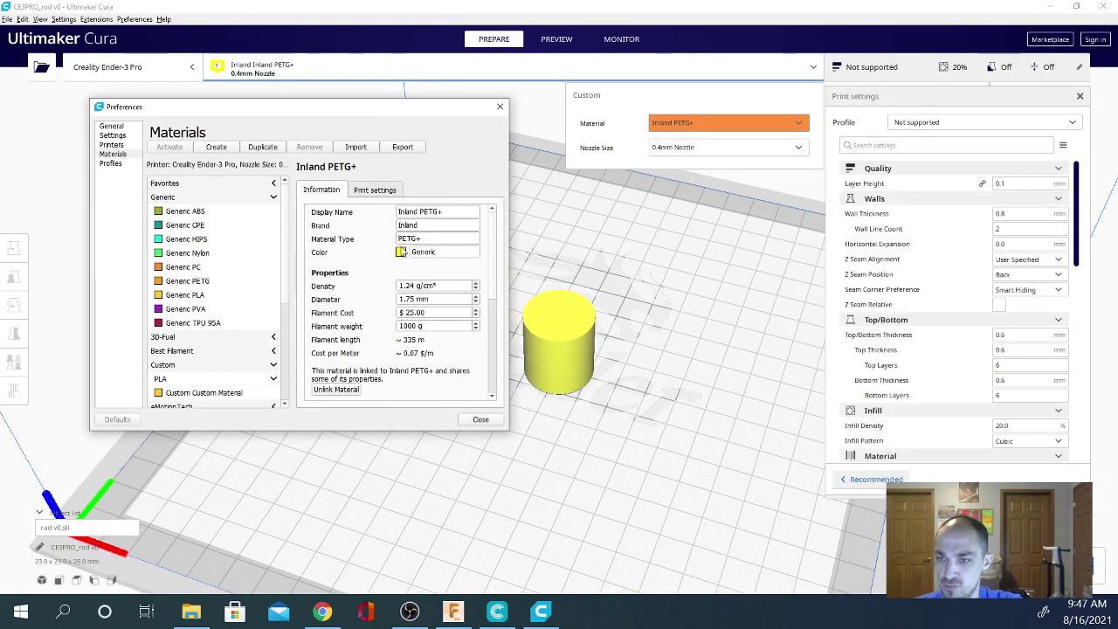
Change the Inland PETG+ colour to blue (#0000ff), then close preferences and the settings panel
click(423, 253)
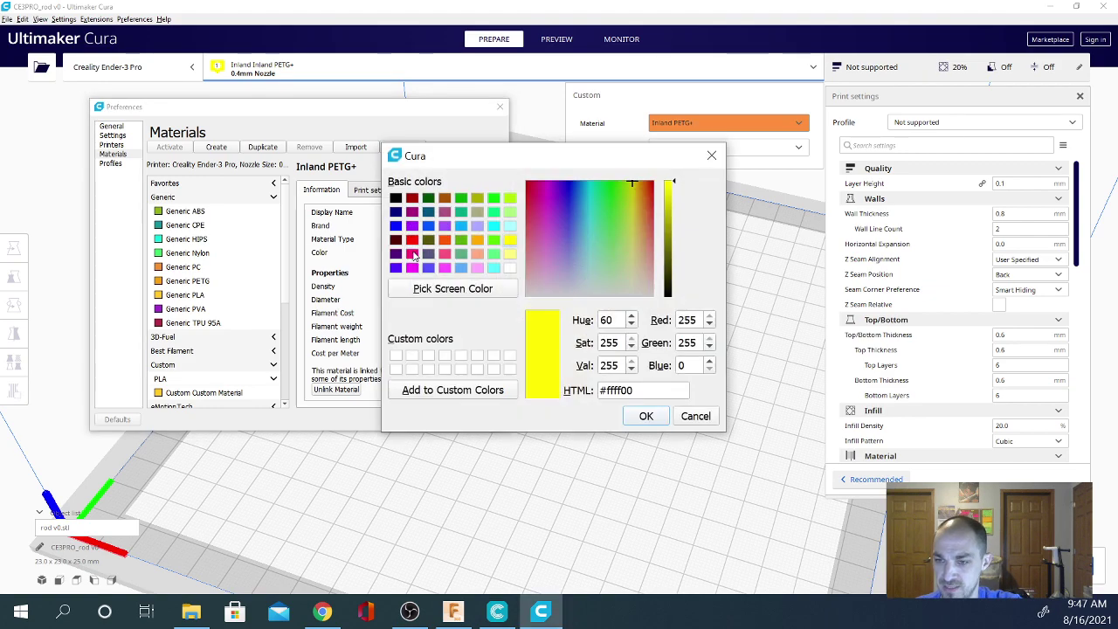
drag(503, 159, 260, 244)
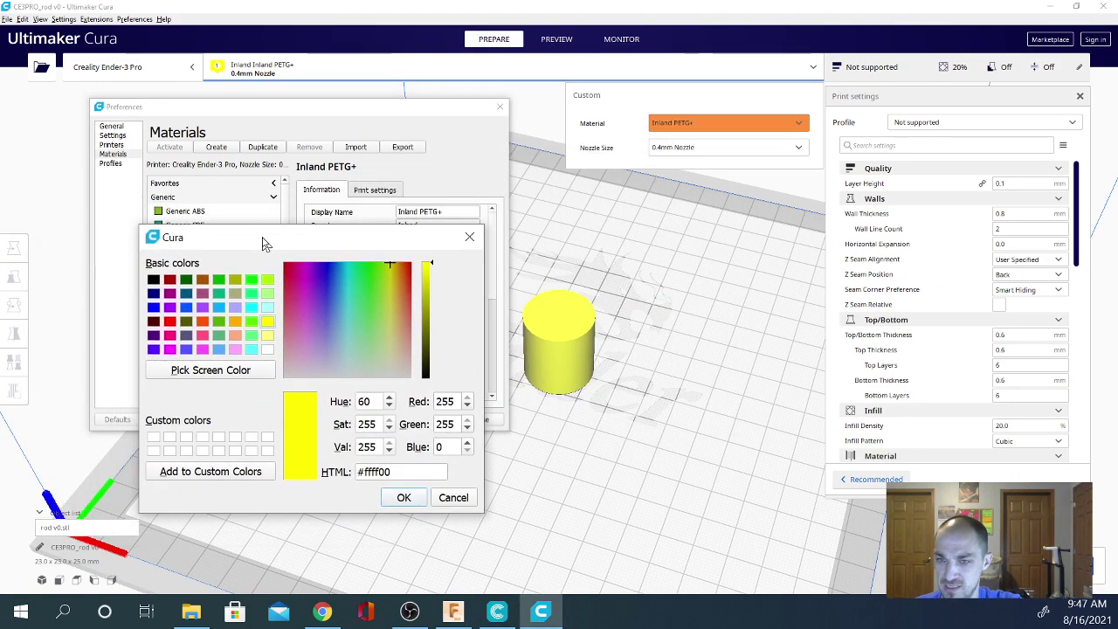
click(154, 307)
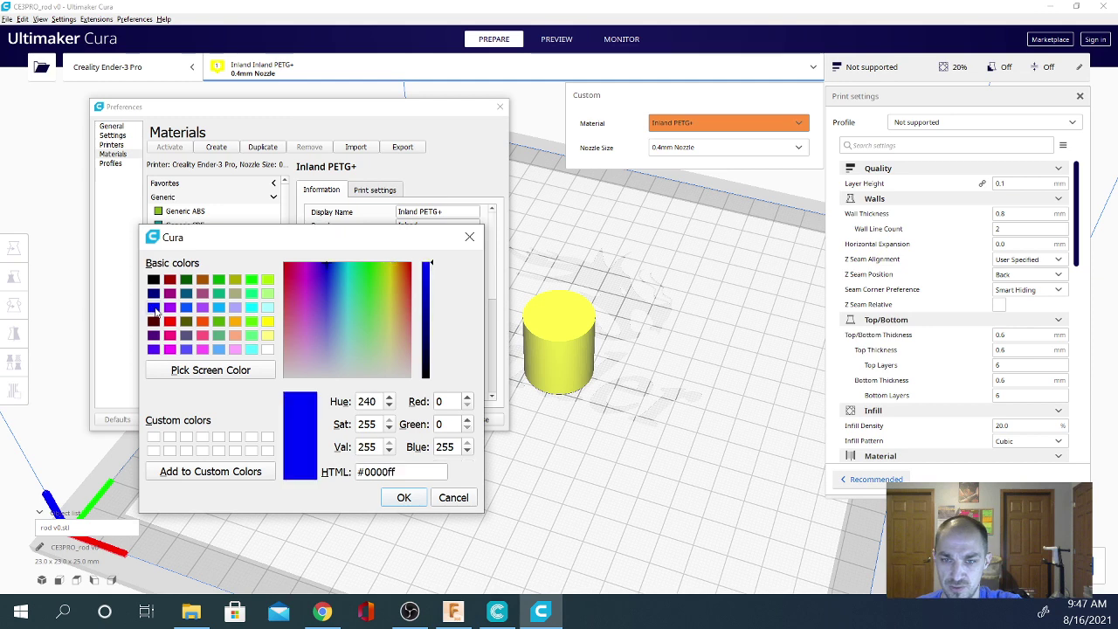
click(404, 497)
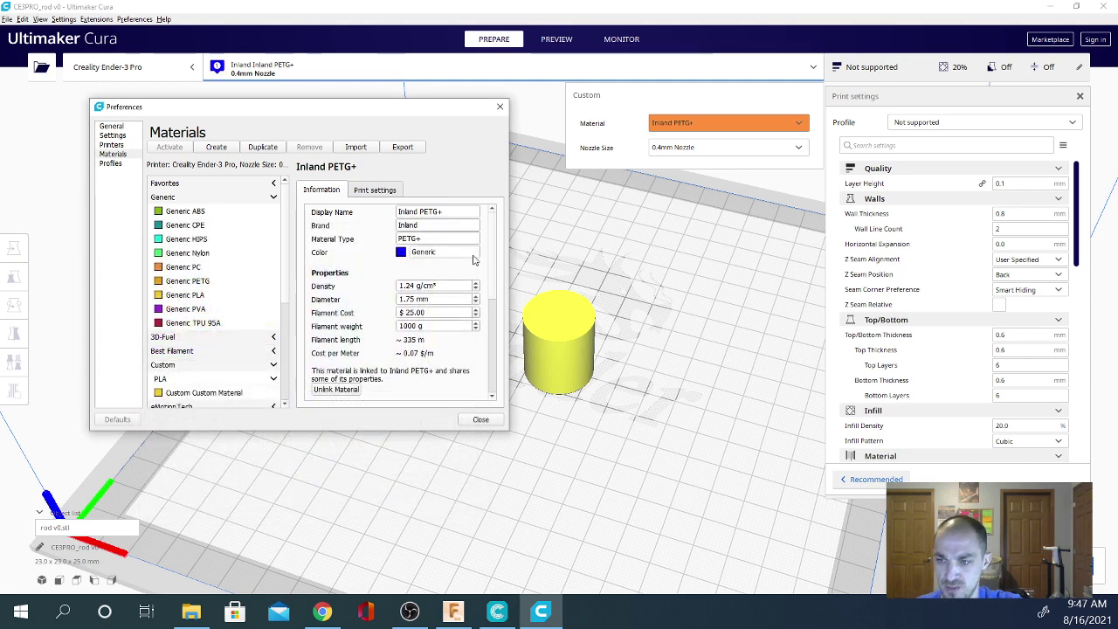
click(491, 423)
click(411, 420)
Inspect the blue rod v0 cylinder, then reopen the material and nozzle settings showing Inland PETG+
right_click(599, 470)
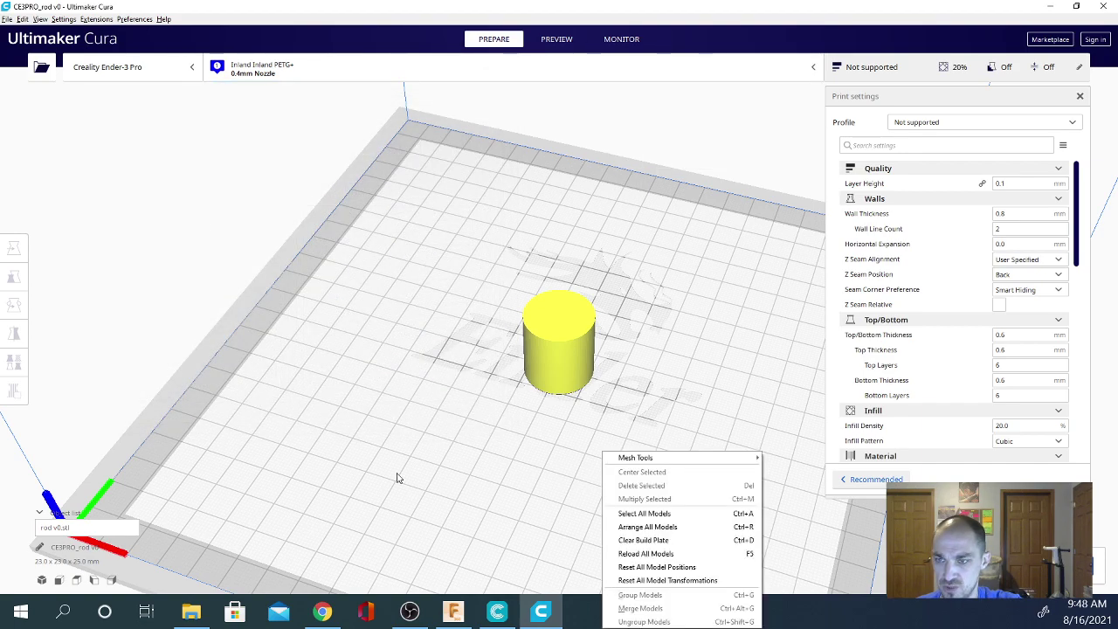
click(654, 562)
right_drag(394, 454, 519, 424)
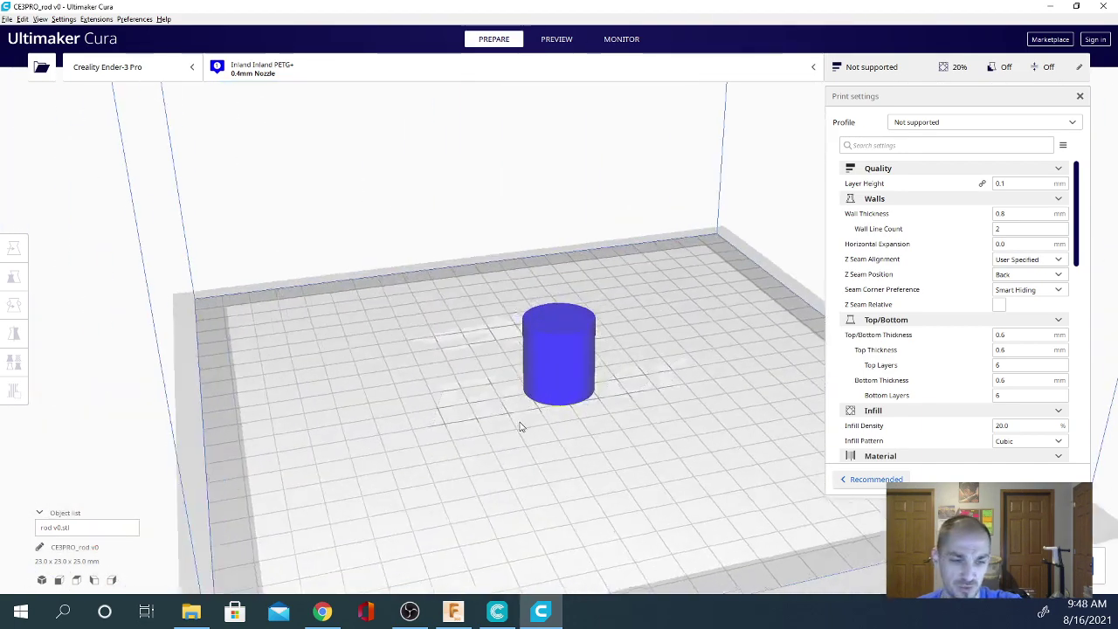
right_drag(646, 426, 761, 457)
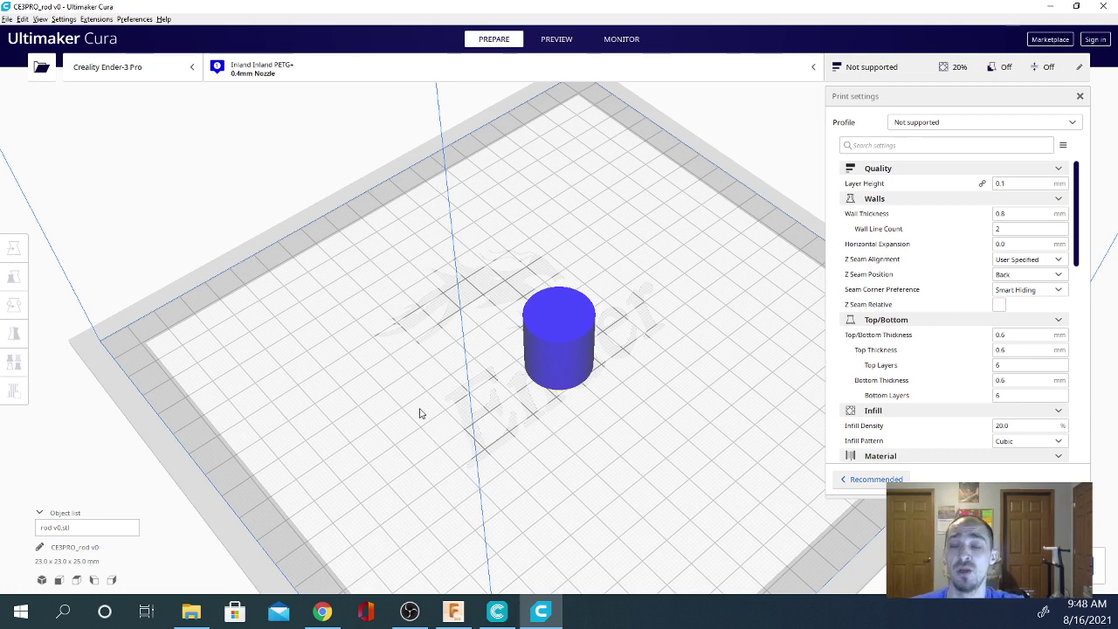
click(332, 77)
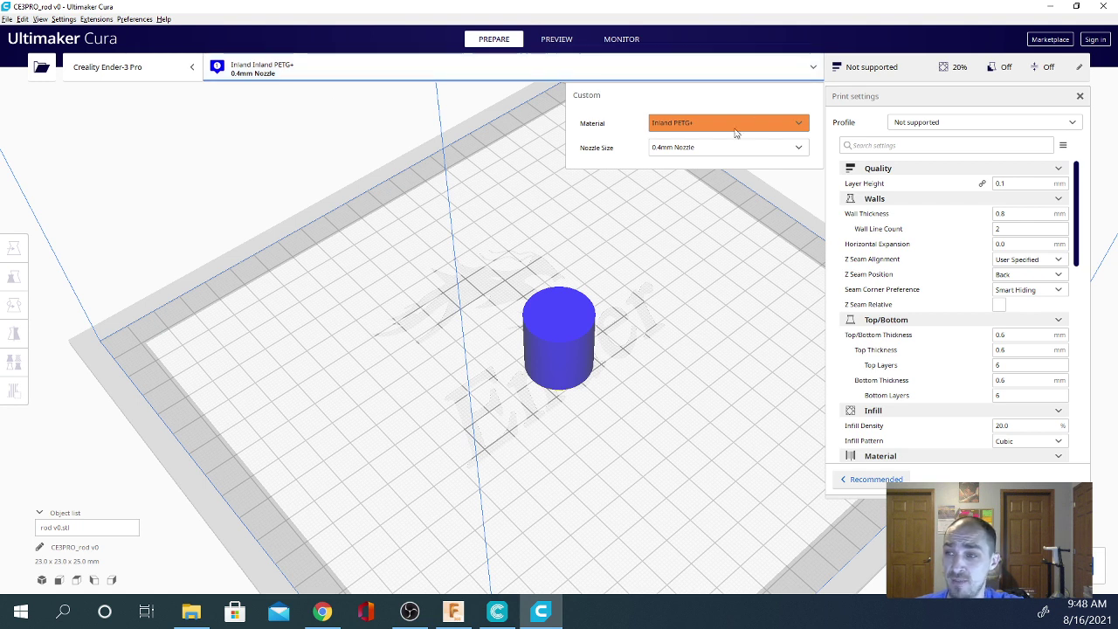